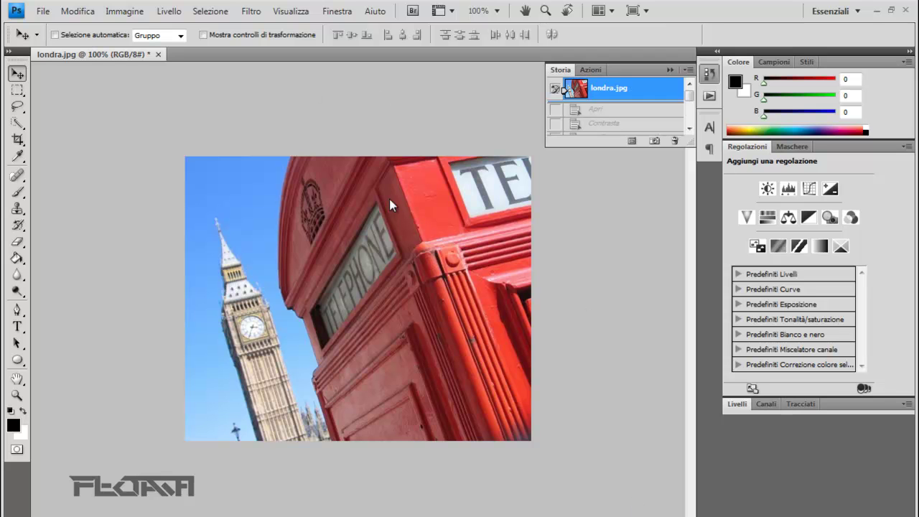
Step: Expand the collapsed panel group to show the Livelli panel with the single Sfondo layer
click(736, 405)
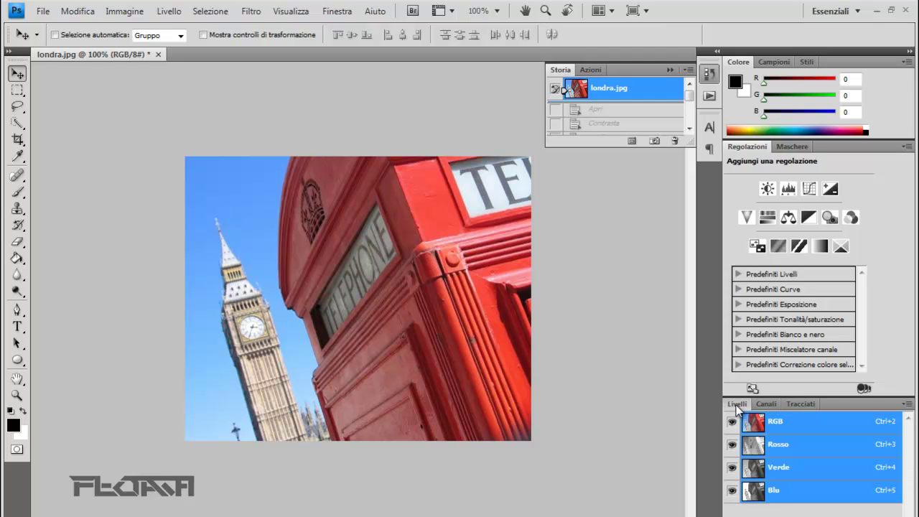
click(736, 405)
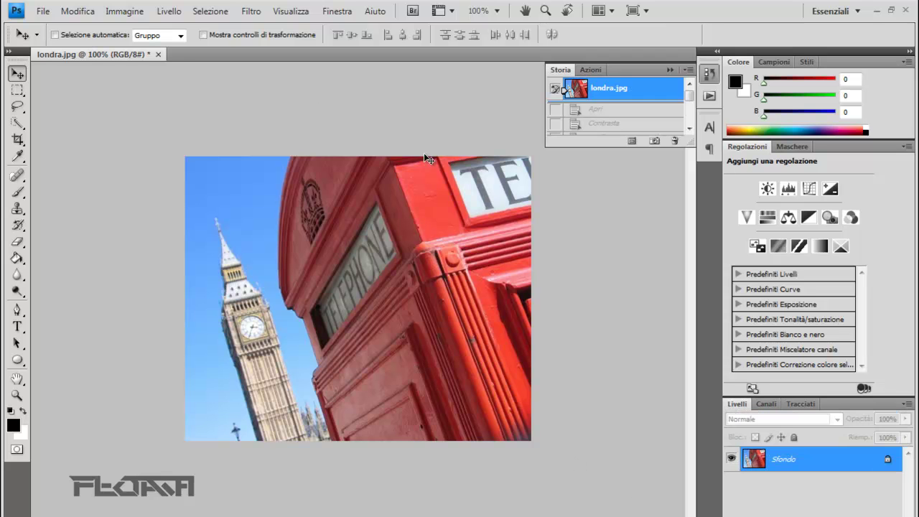
Step: Sharpen the London phone box photo with the Filtro > Contrasta > Contrasta filter
click(250, 12)
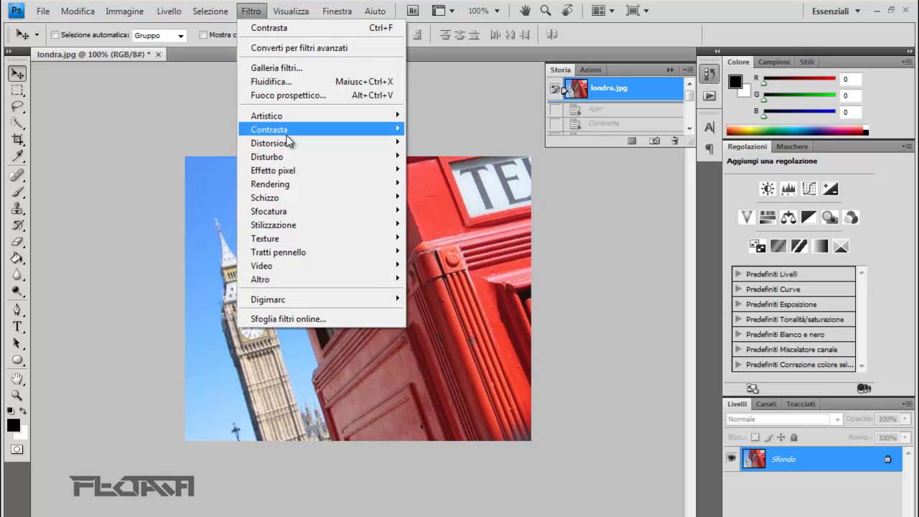
mouse_move(269, 129)
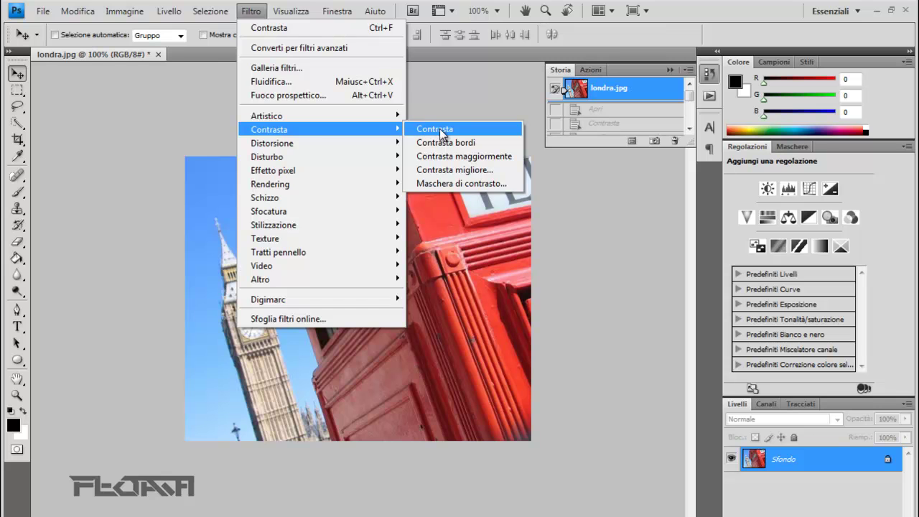
click(439, 128)
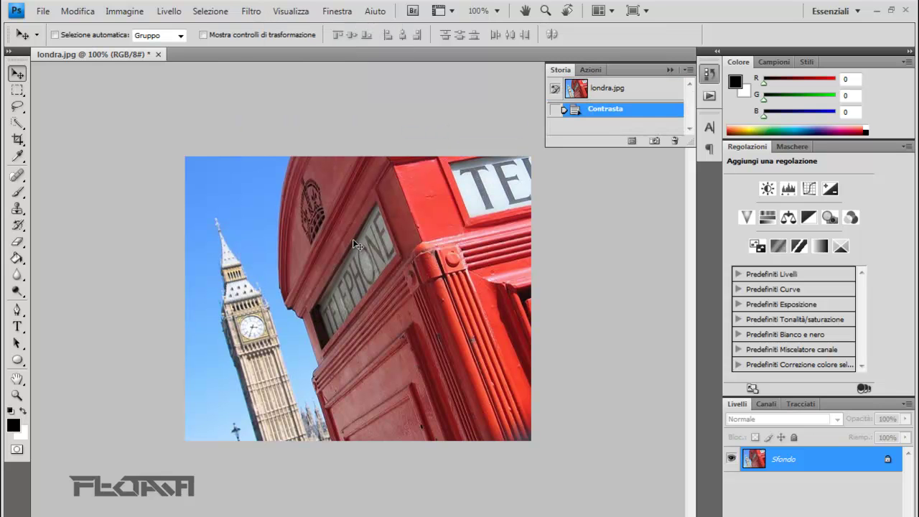
click(169, 10)
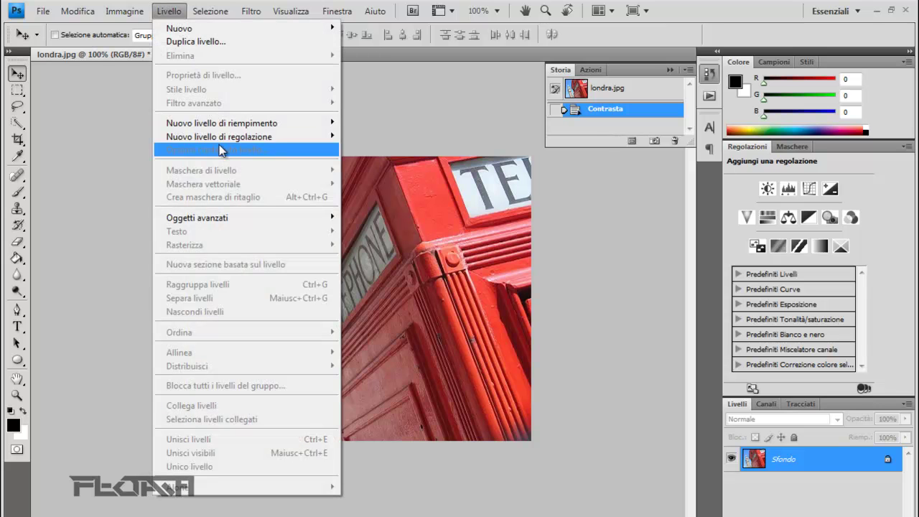
mouse_move(219, 137)
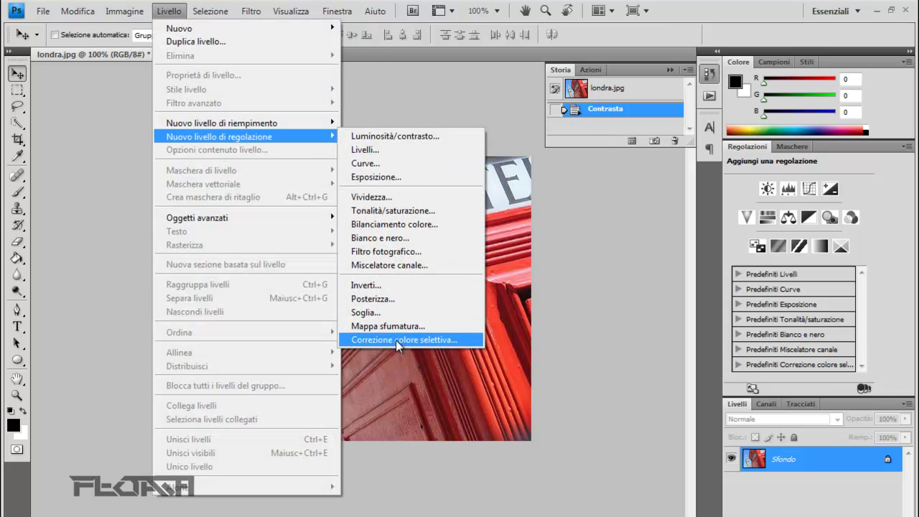
Step: Add a Correzione colore selettiva adjustment layer and set Rossi Cyan to -95
click(395, 339)
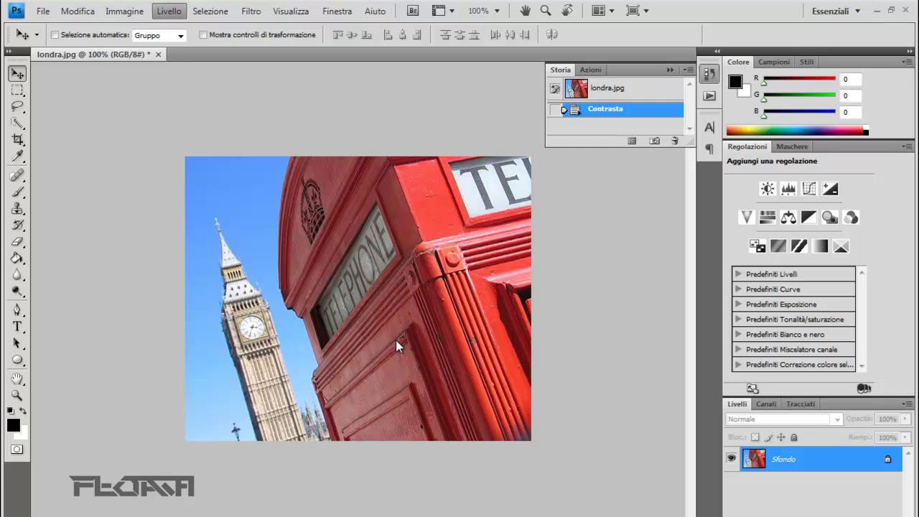
click(587, 177)
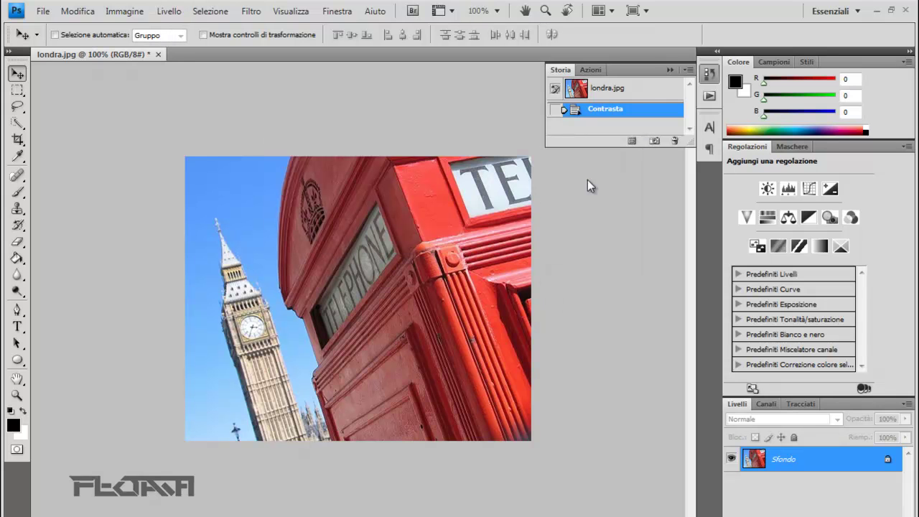
click(844, 215)
click(841, 212)
key(BackSpace)
text(-)
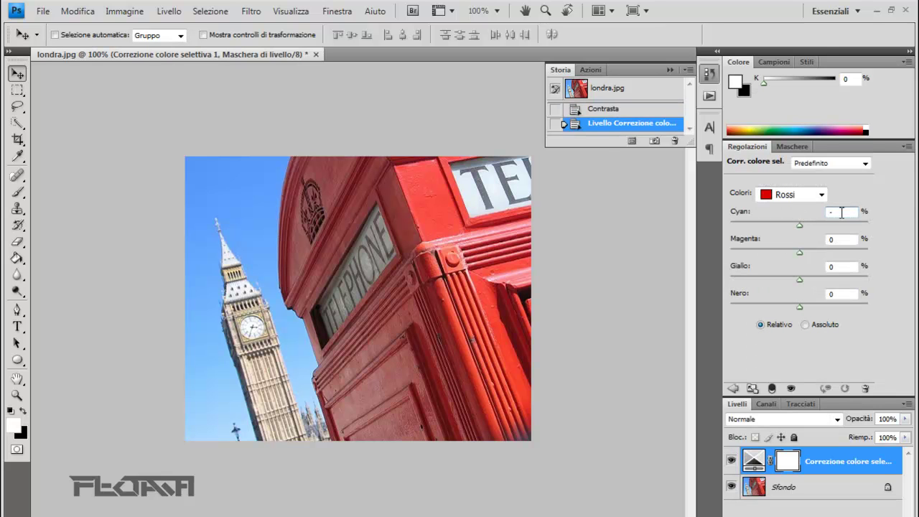
text(95)
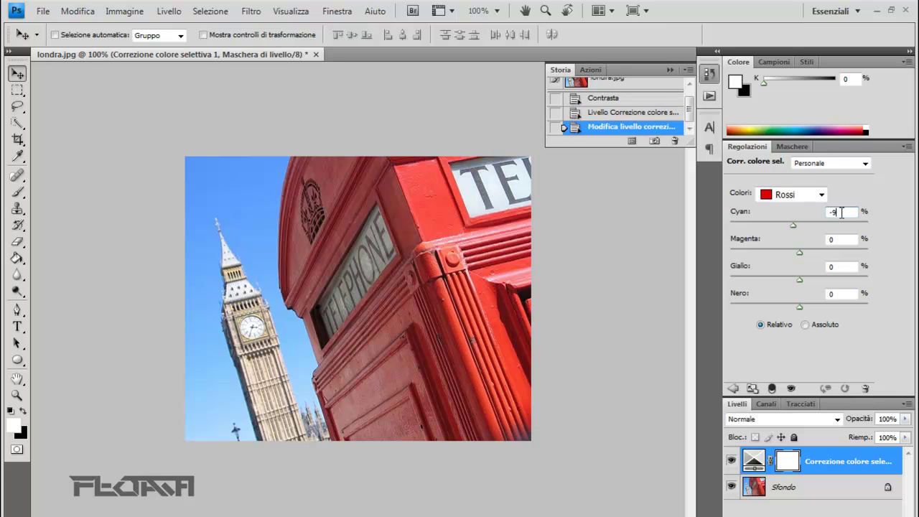
Step: Set Cyan to 100 for both the Cyan and Blu colour ranges
click(812, 197)
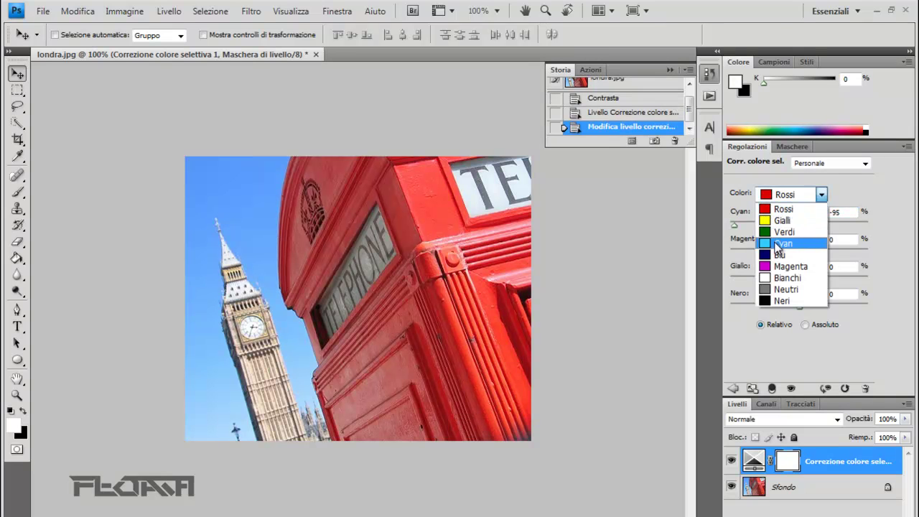
click(811, 244)
click(834, 211)
text(100)
click(808, 195)
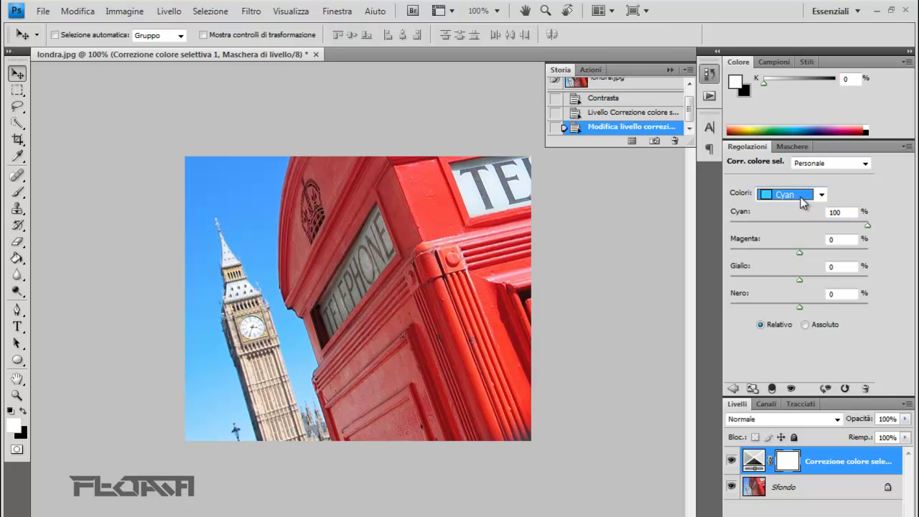
click(795, 255)
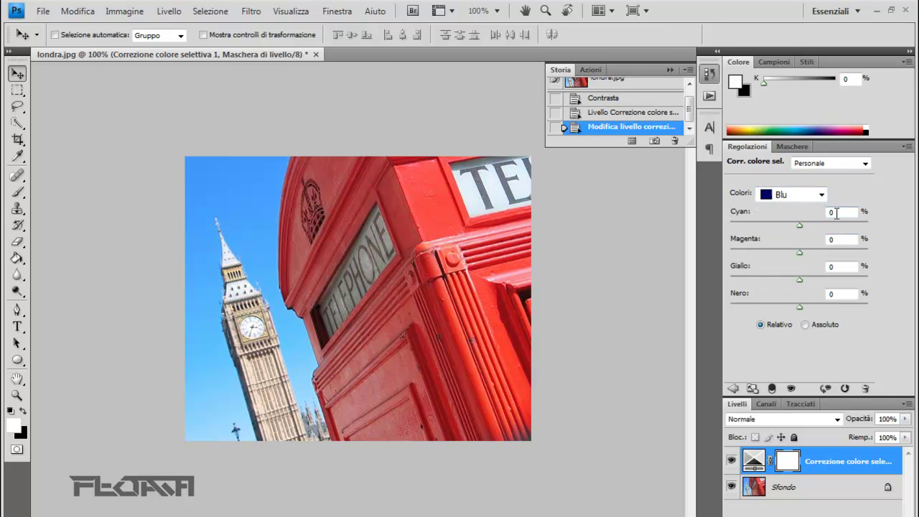
key(BackSpace)
text(00)
Step: Set the Neutri range to Cyan 23, Magenta 0, Giallo 5, Nero -22
click(795, 194)
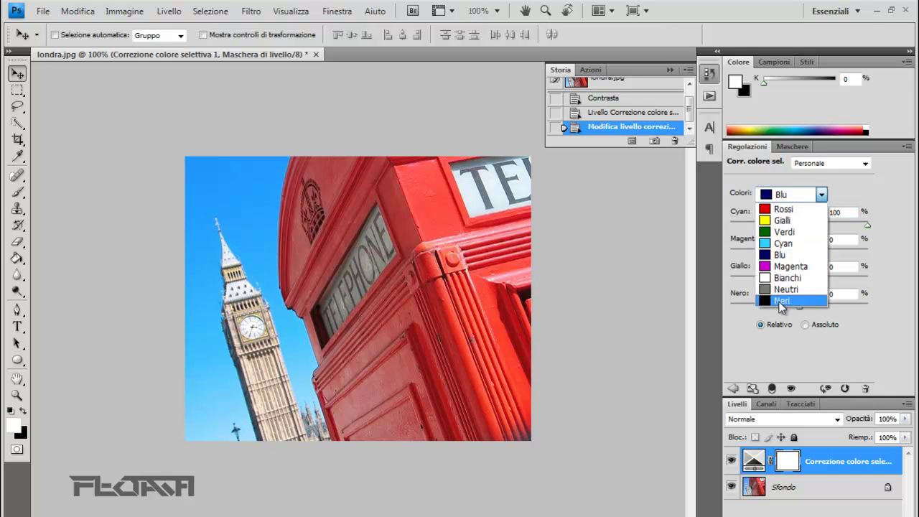
click(781, 289)
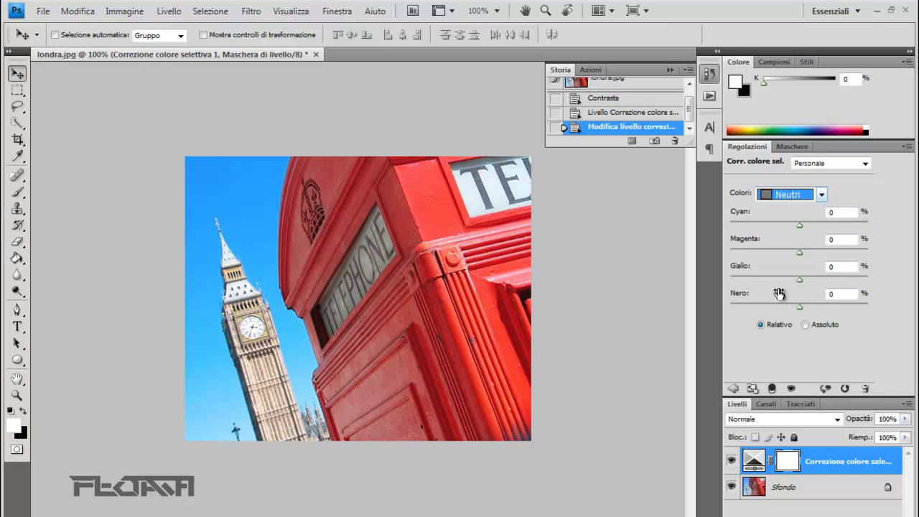
click(834, 212)
text(23)
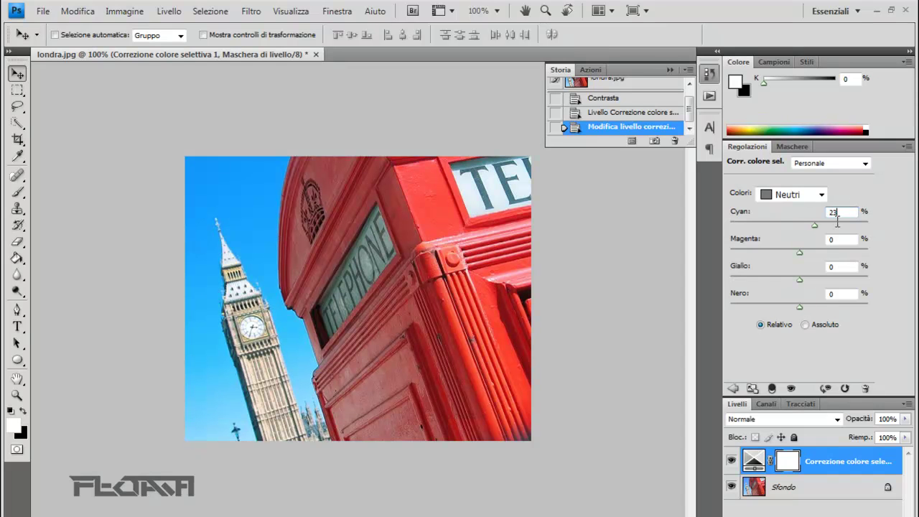
text(5)
text(-22)
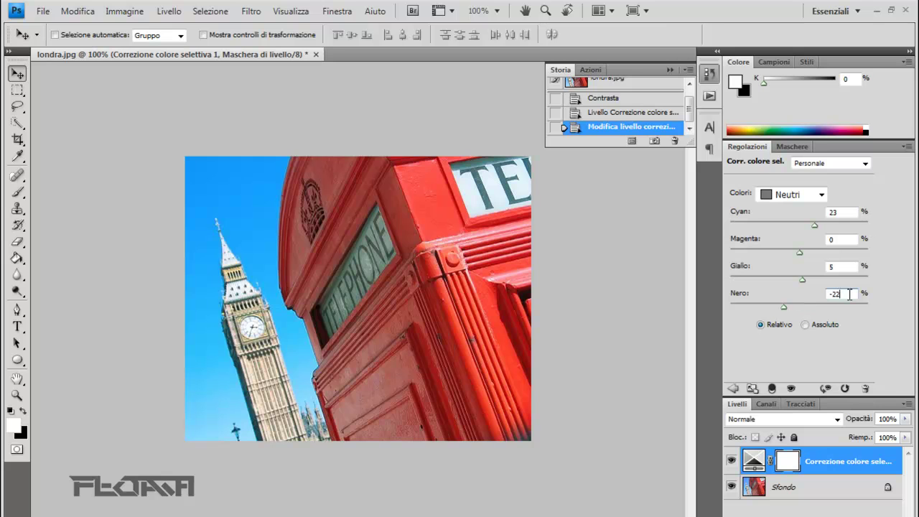
click(185, 15)
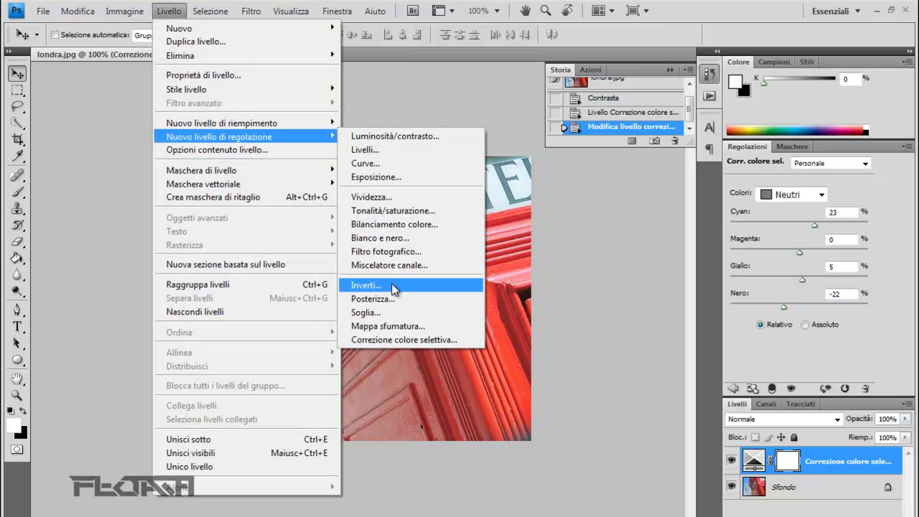
Step: Add a second Selective Color layer: Rossi Cyan -100; Neutri Cyan 12, Giallo -15, Nero -21
click(391, 339)
click(583, 179)
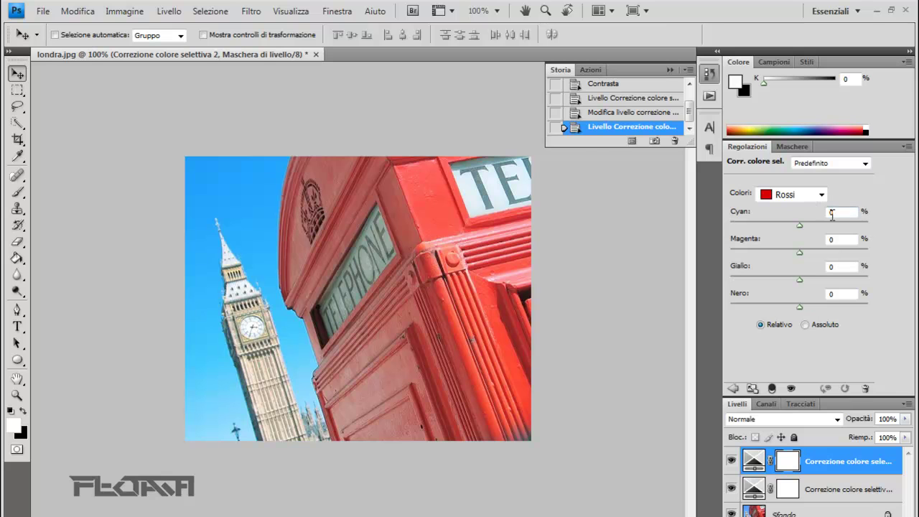
text(100)
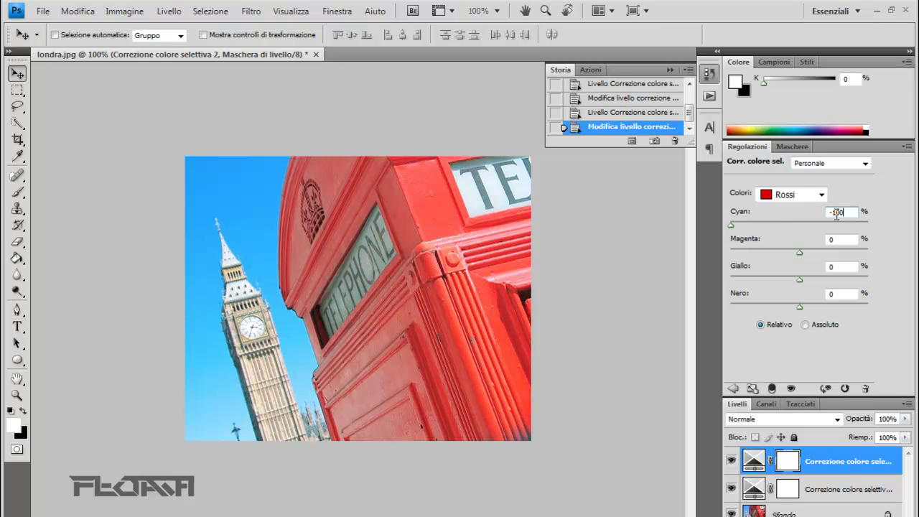
click(819, 195)
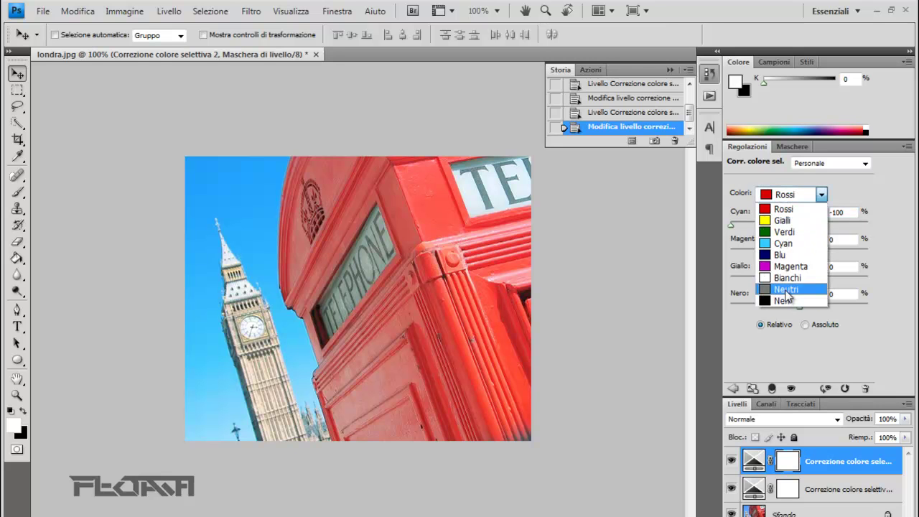
click(786, 290)
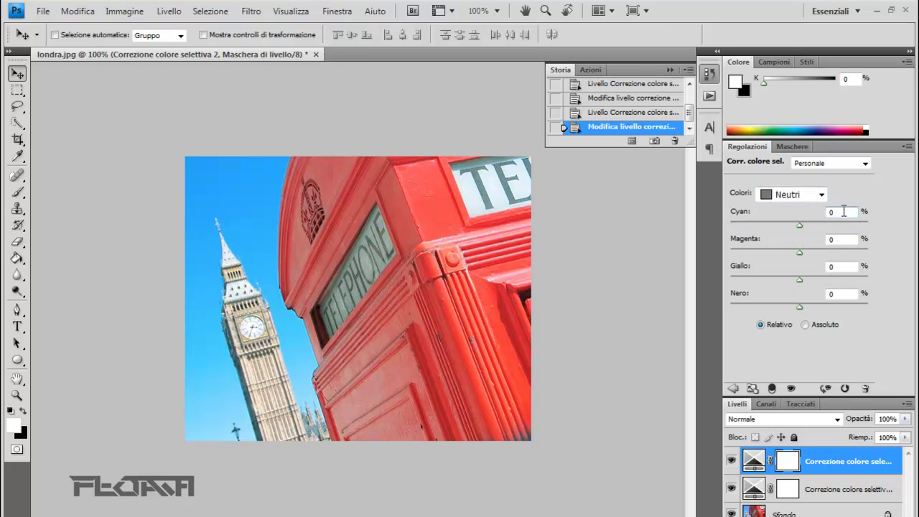
click(841, 212)
text(12)
click(834, 267)
key(BackSpace)
click(833, 294)
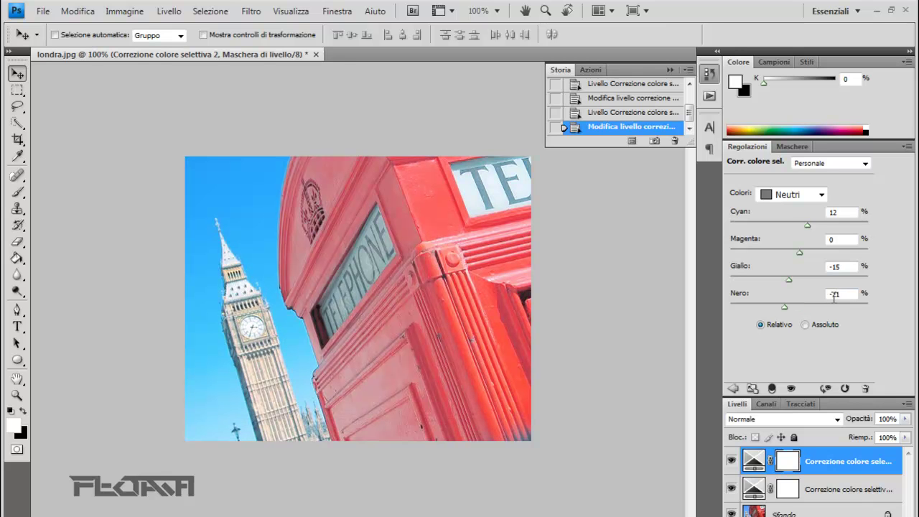
click(171, 11)
Step: Add a third Selective Color layer, enter Rossi values and dismiss the invalid-number warning
mouse_move(219, 136)
click(450, 340)
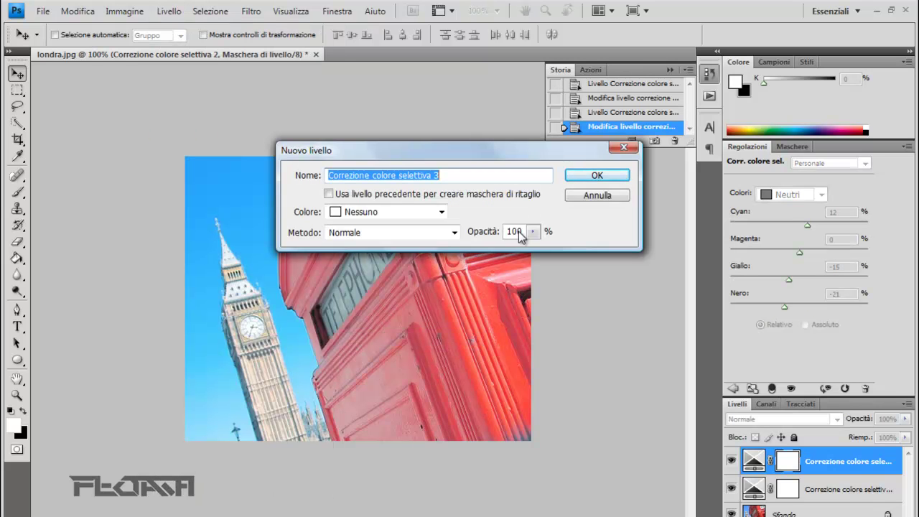
click(585, 174)
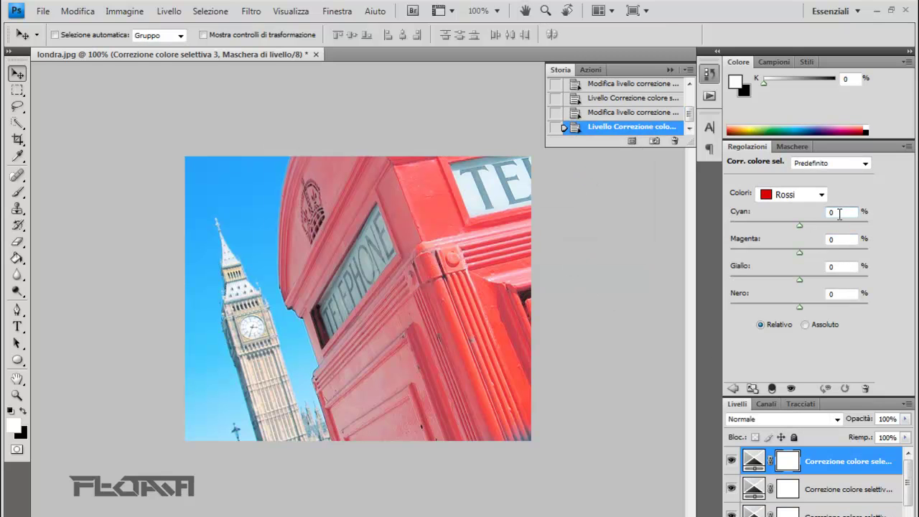
text(-100)
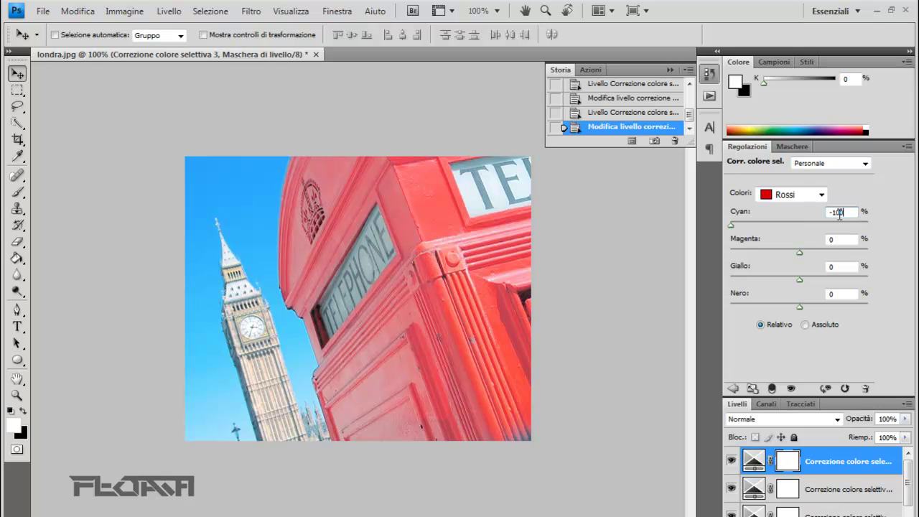
click(840, 241)
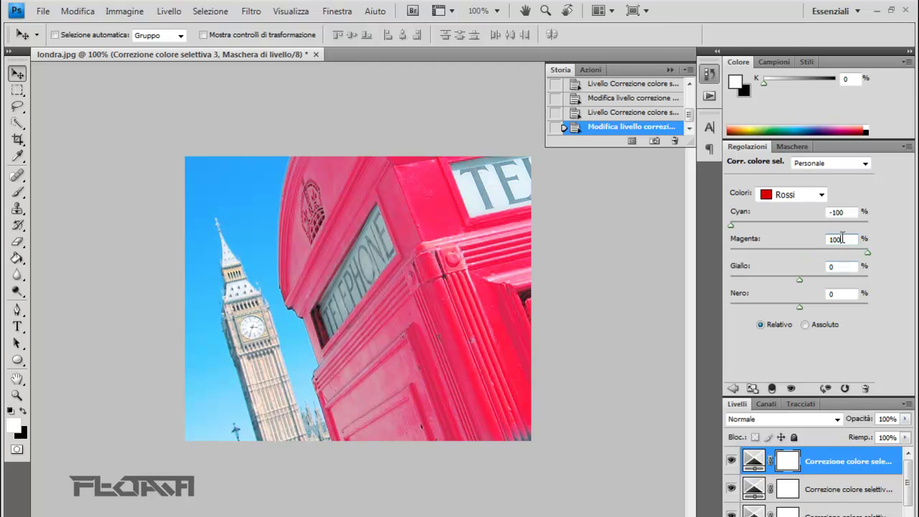
click(784, 194)
click(783, 197)
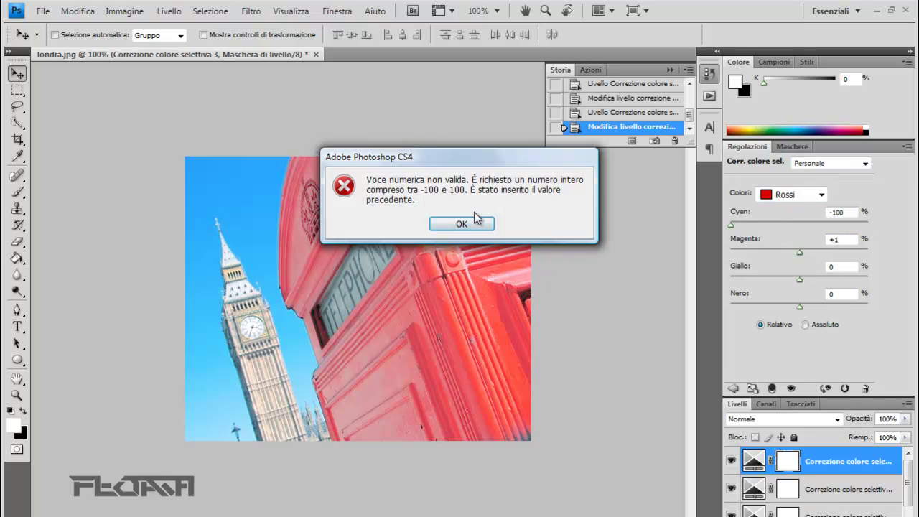
click(474, 223)
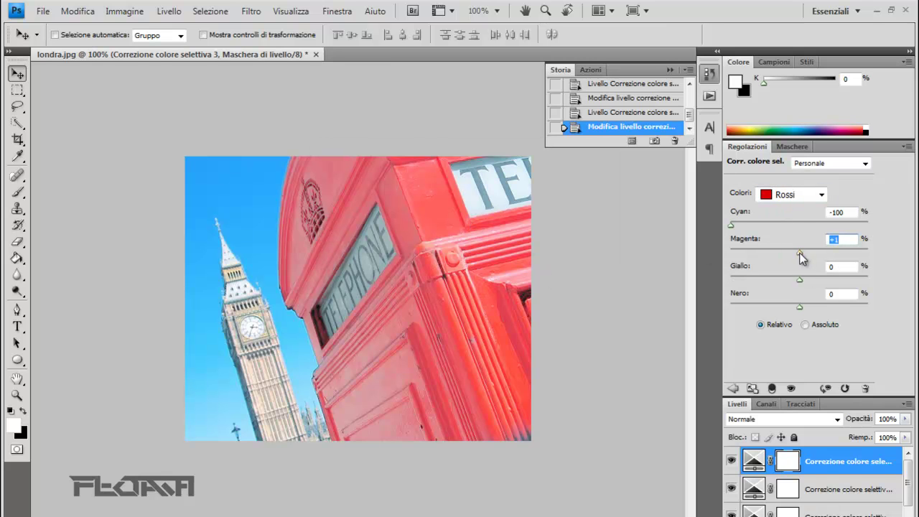
Step: Set Cyan to 100 for both the Cyani and Blu colour ranges
click(796, 196)
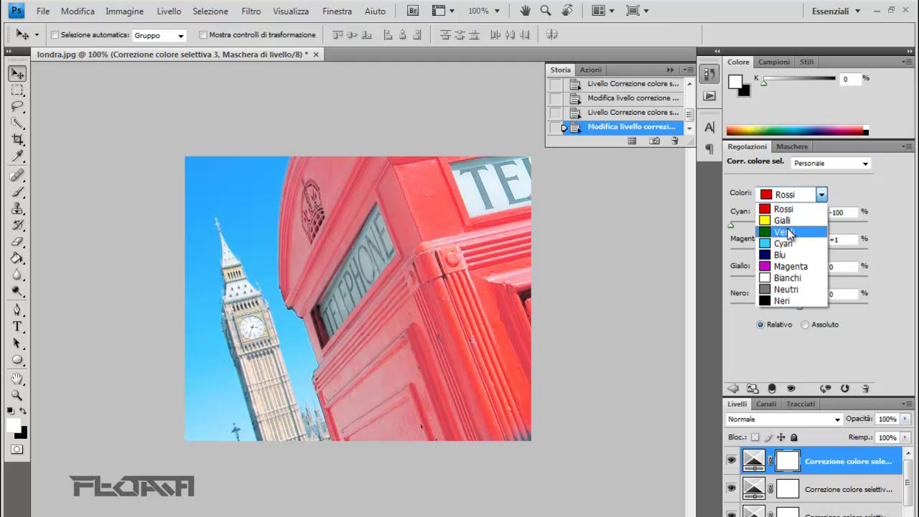
click(783, 243)
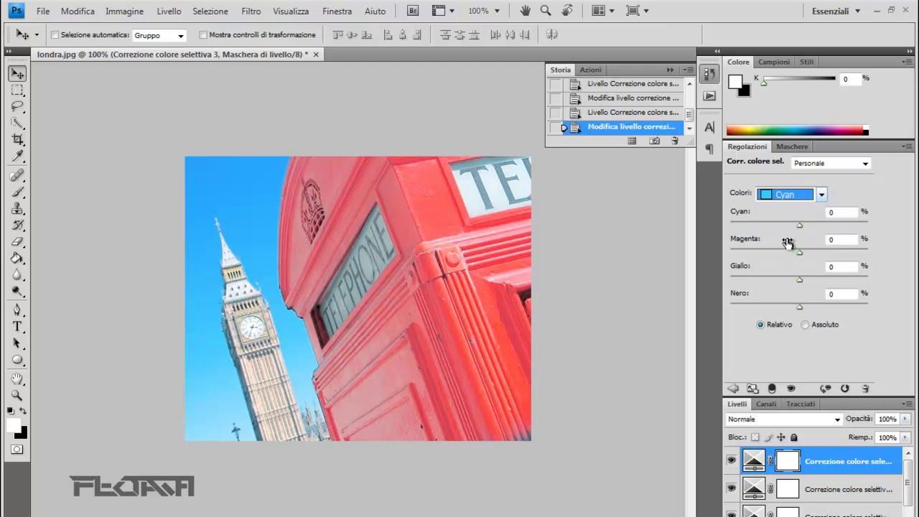
click(842, 214)
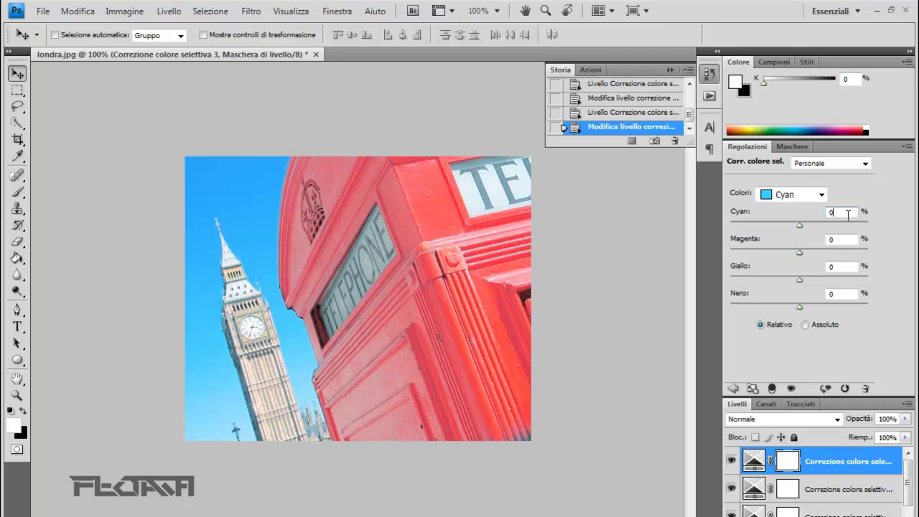
text(100)
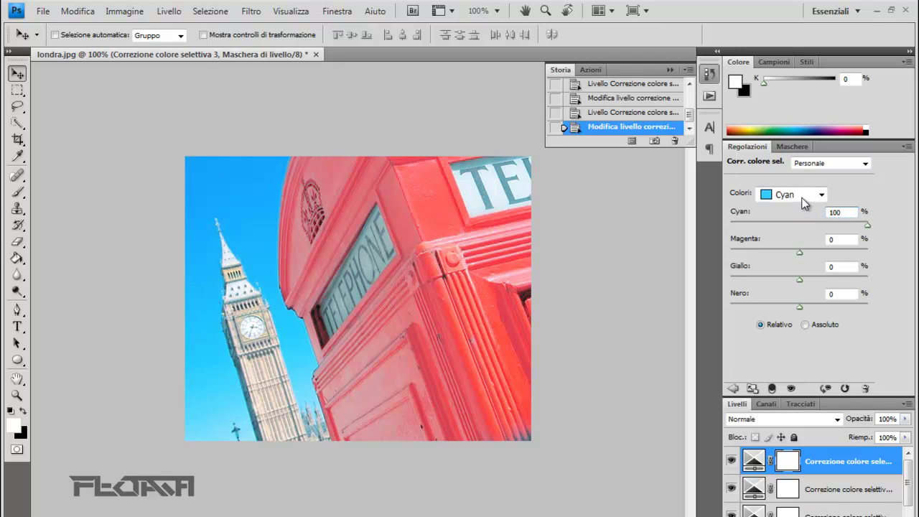
click(795, 201)
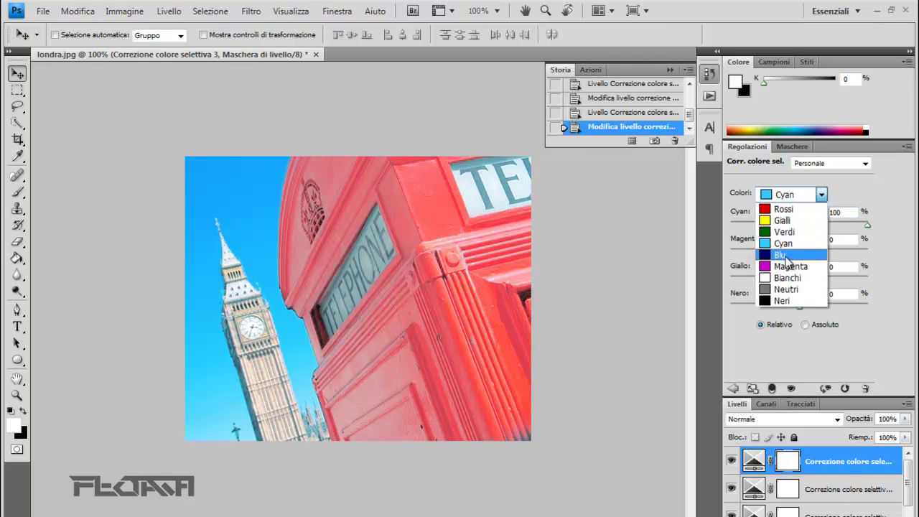
click(782, 251)
click(851, 211)
text(100)
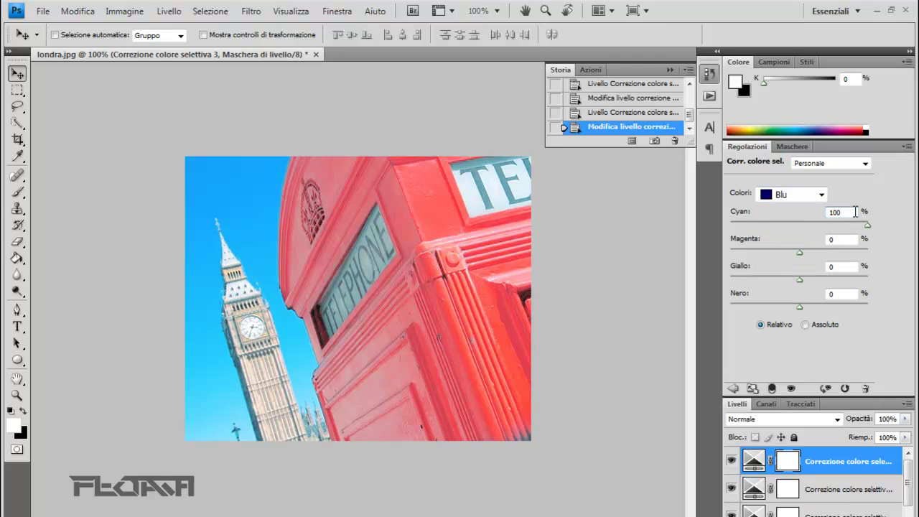
Step: Set the Neutri range to Cyan 20, Giallo 14, Nero 9
click(814, 198)
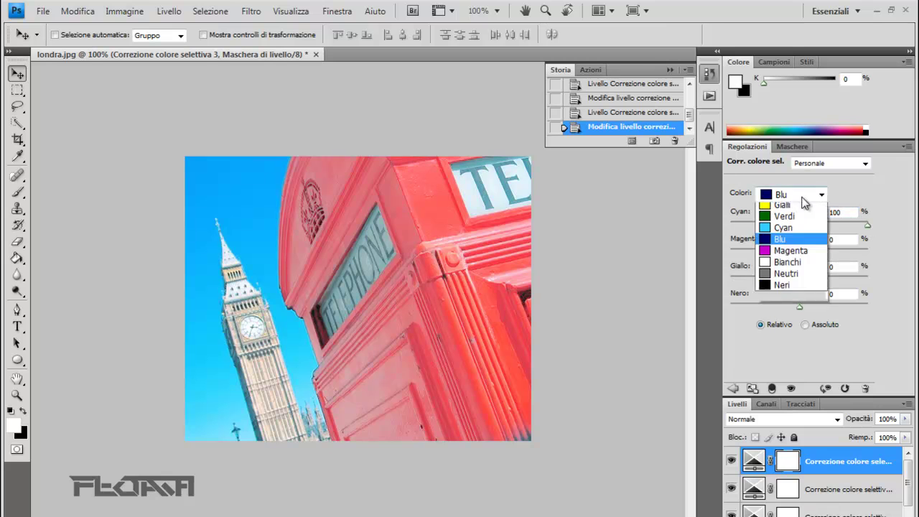
click(800, 290)
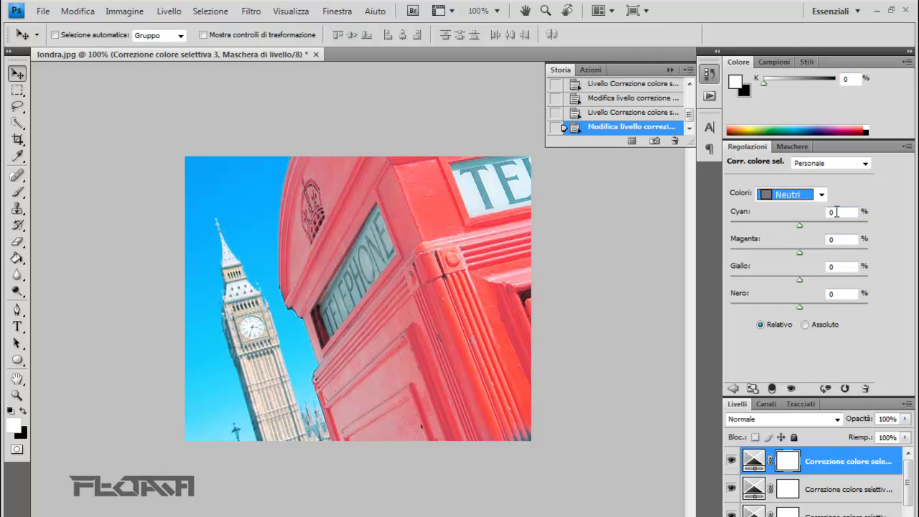
click(836, 212)
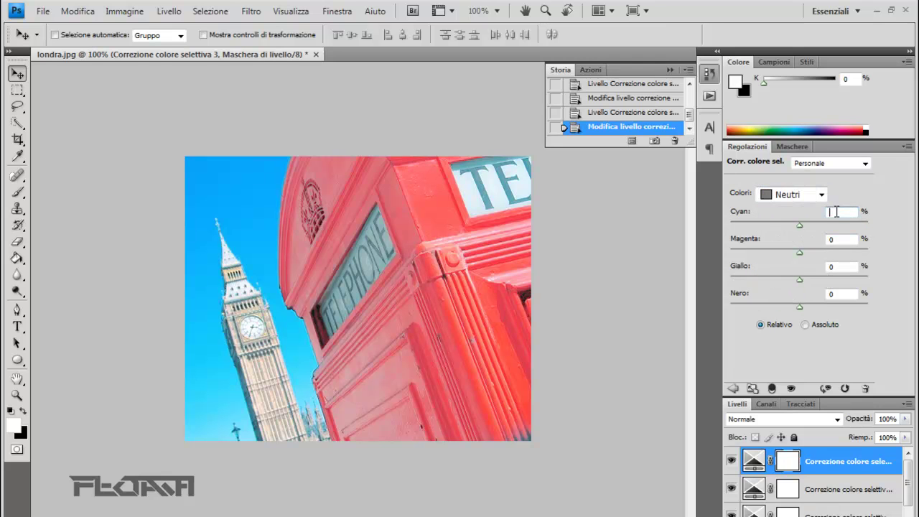
text(20)
click(852, 267)
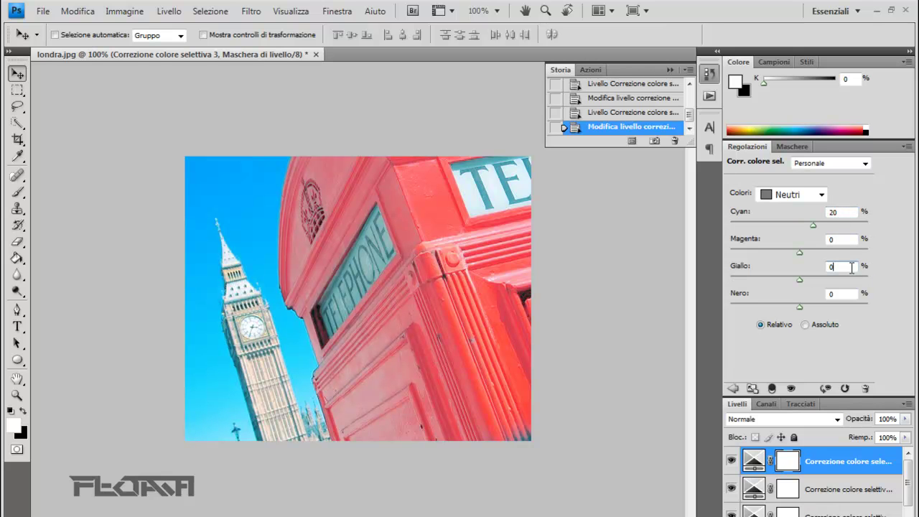
text(14)
text(9)
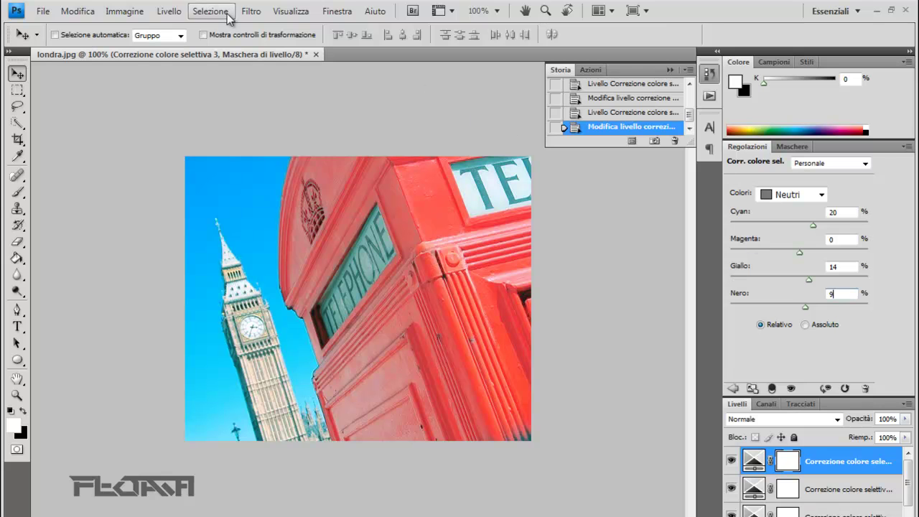
Step: Add a fourth Selective Color layer: Rossi Cyan -100; Neutri Cyan 31, Giallo -16
click(176, 12)
mouse_move(219, 136)
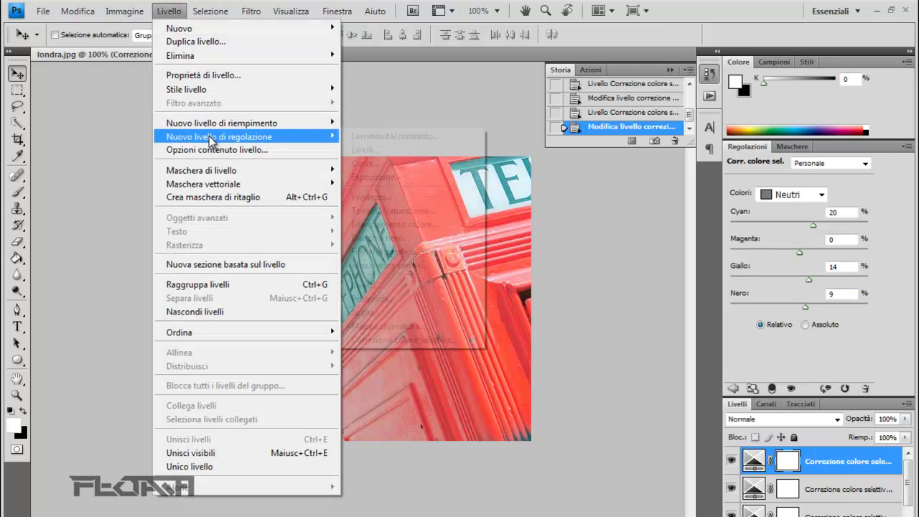
click(402, 338)
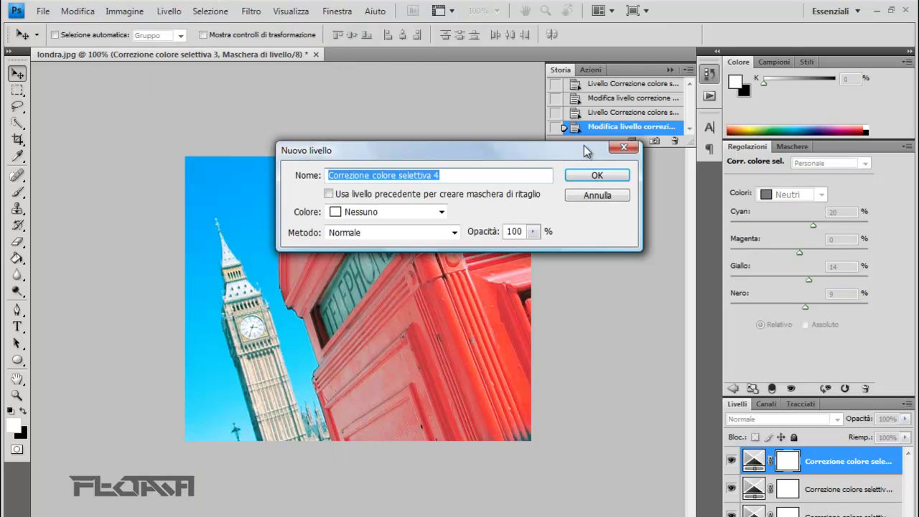
click(595, 176)
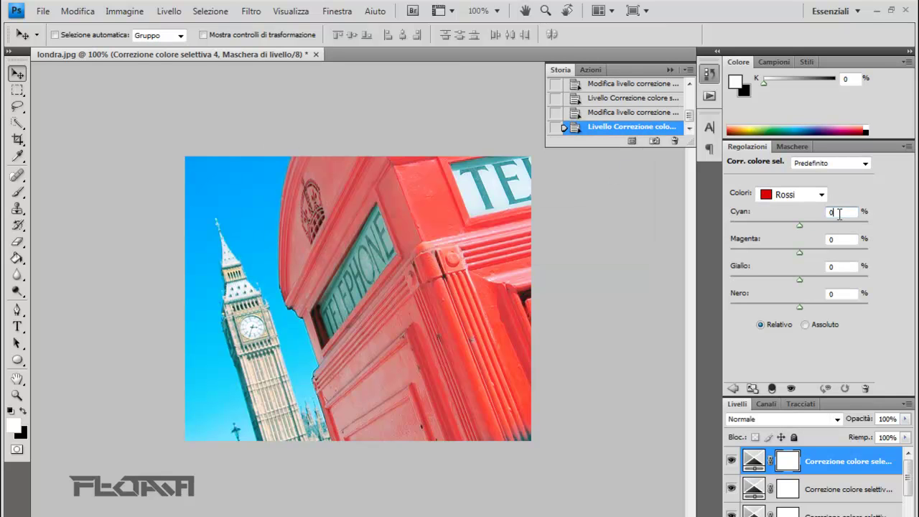
click(841, 212)
text(-100)
key(Return)
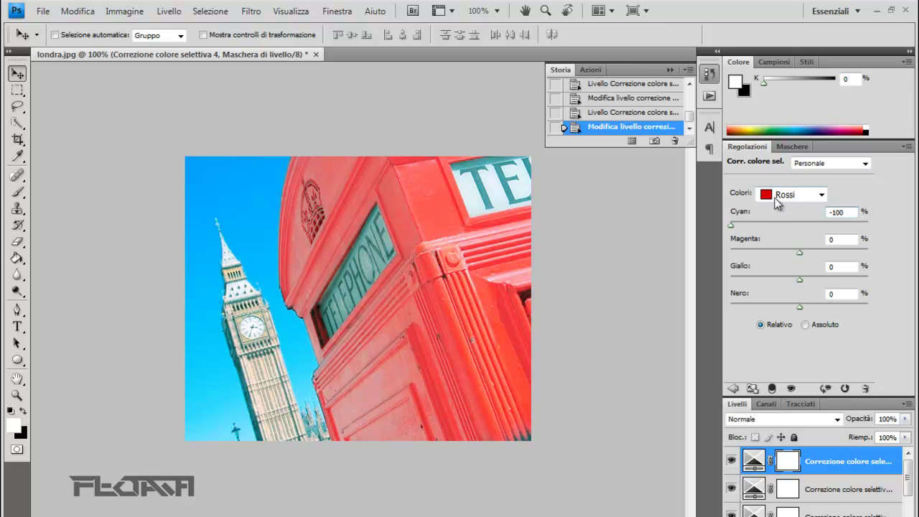
click(781, 201)
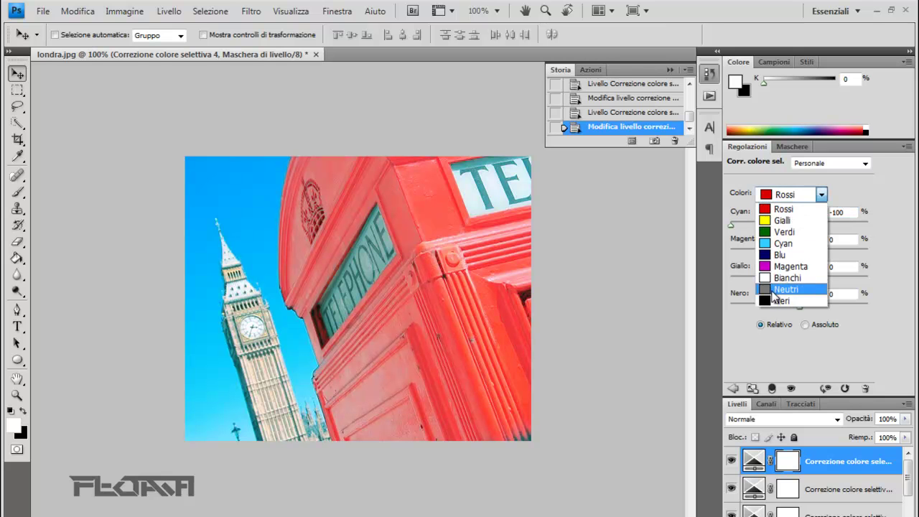
click(771, 291)
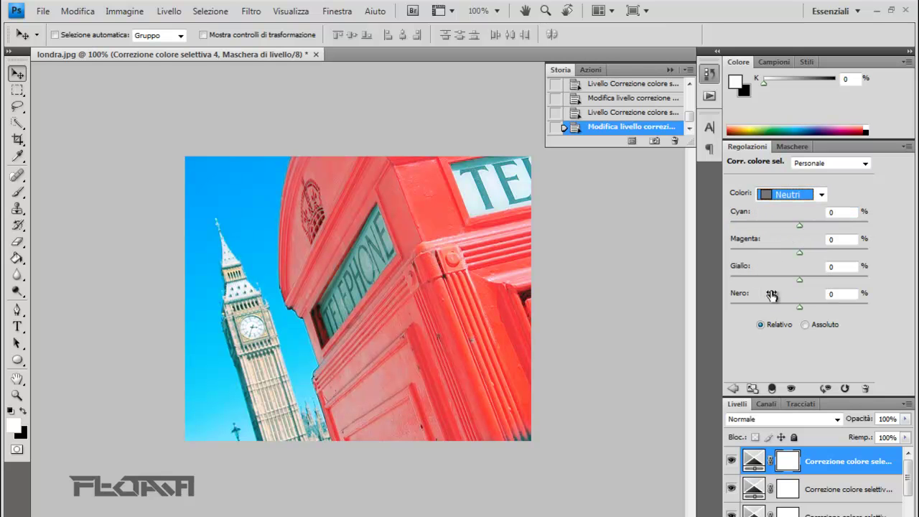
click(840, 212)
text(31)
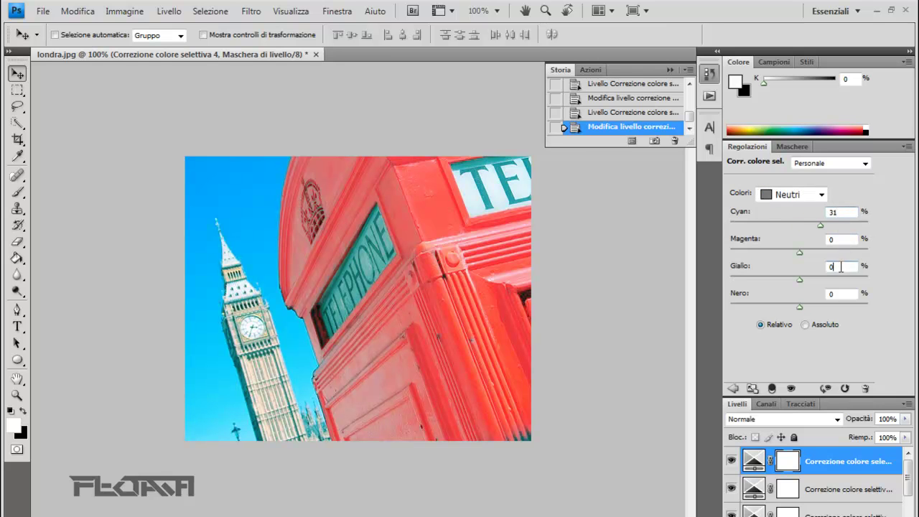
key(BackSpace)
text(6)
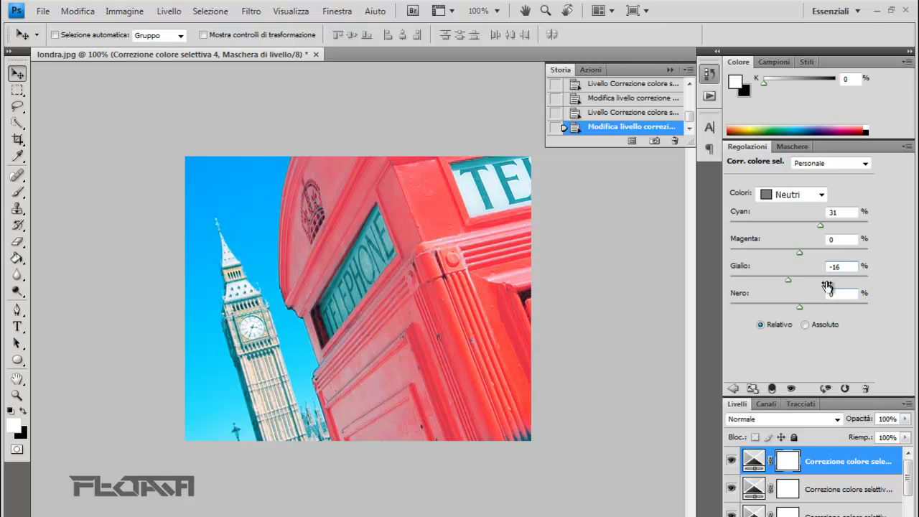
Step: Add a fifth Selective Color layer with Rossi Cyan set to -22
click(169, 11)
click(435, 339)
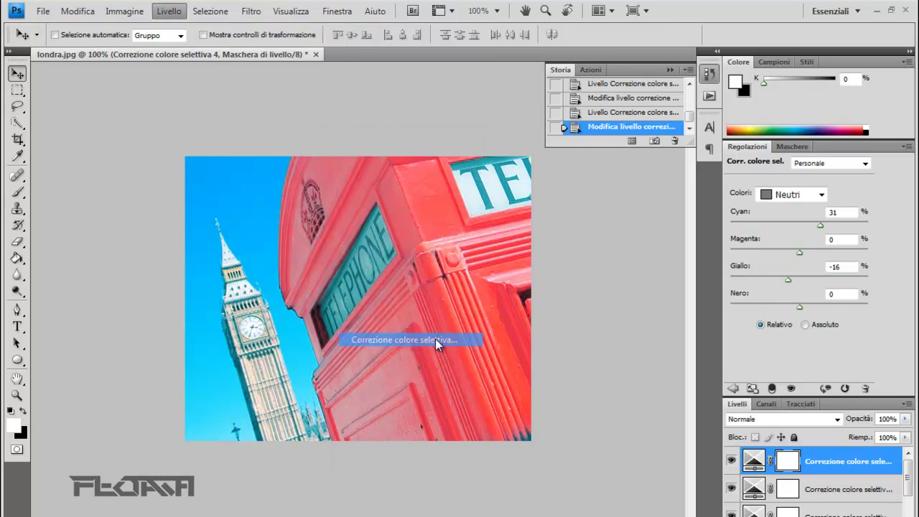
click(596, 175)
click(846, 212)
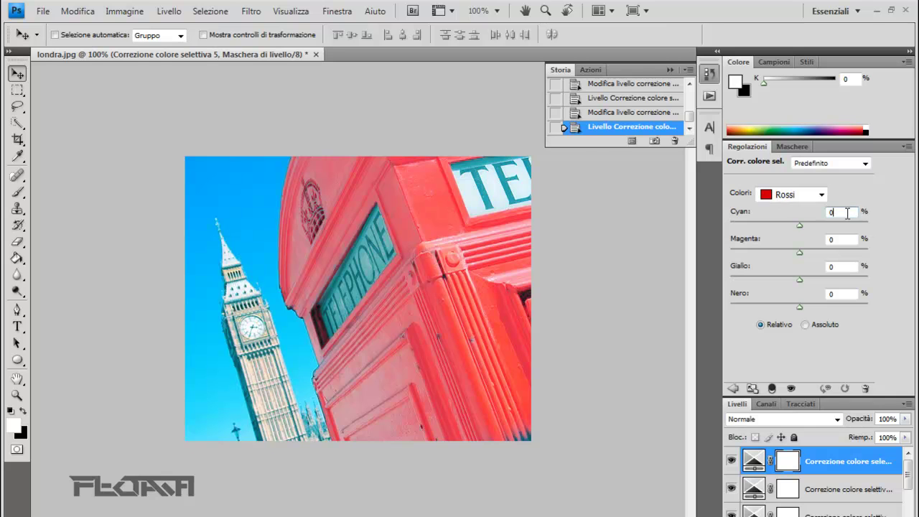
text(22)
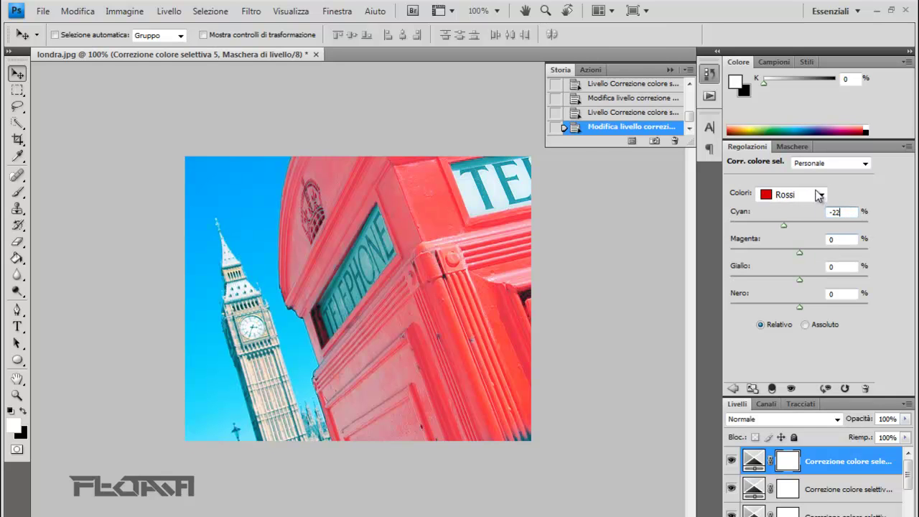
Step: Drag the Cyan slider to +100 for the Cyan range, then select the Blu range
click(818, 195)
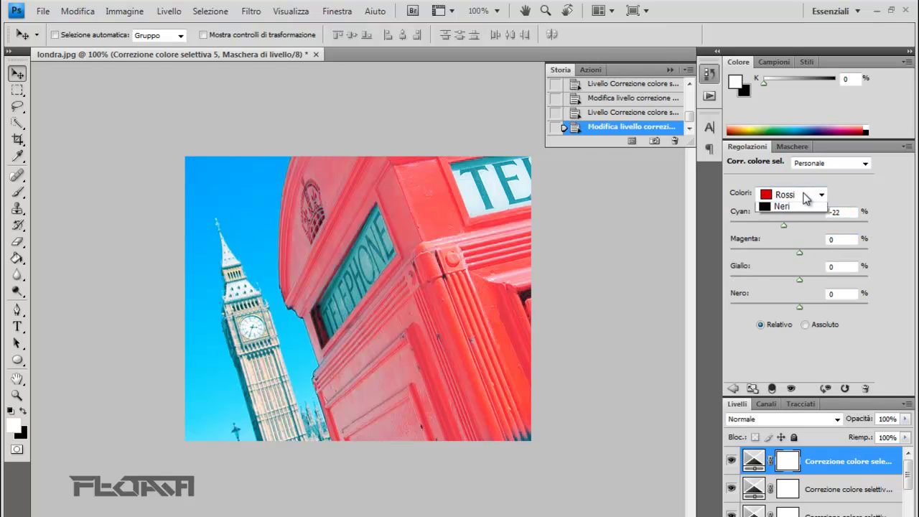
click(781, 244)
drag(799, 224, 893, 242)
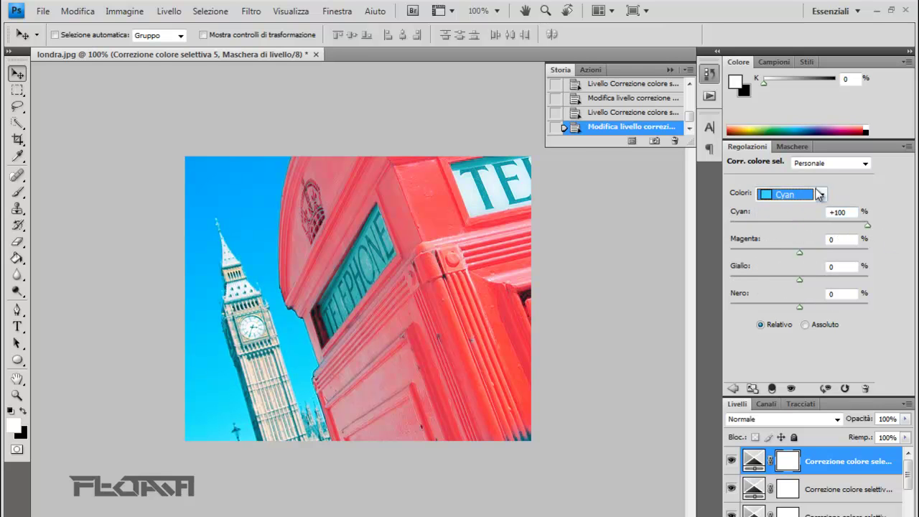
click(820, 195)
click(779, 254)
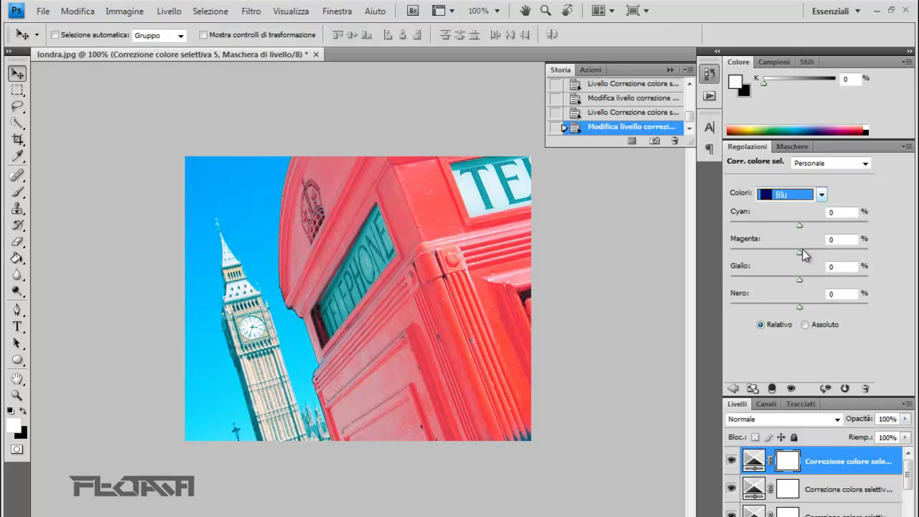
Step: Set the Neutri range to Cyan 26, Magenta -15, Giallo 5
click(800, 198)
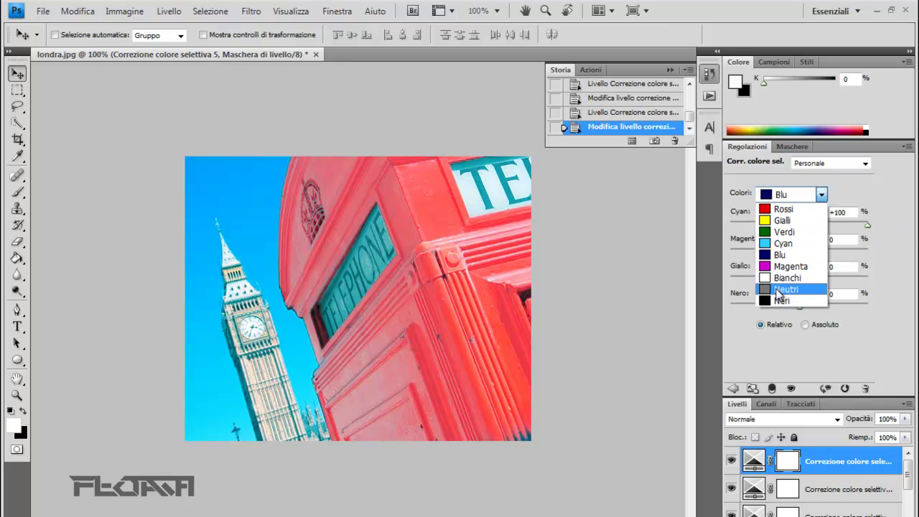
click(781, 289)
text(26)
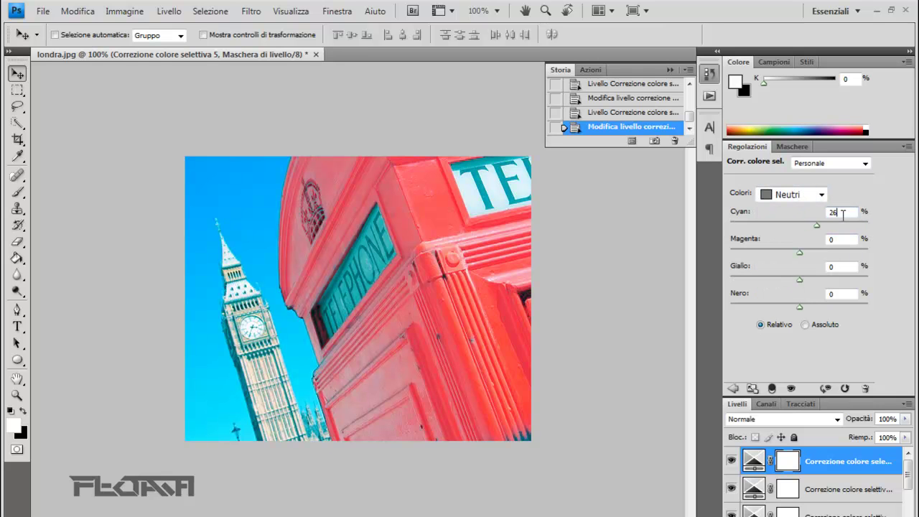
key(BackSpace)
key(Tab)
text(-15)
click(840, 267)
text(5)
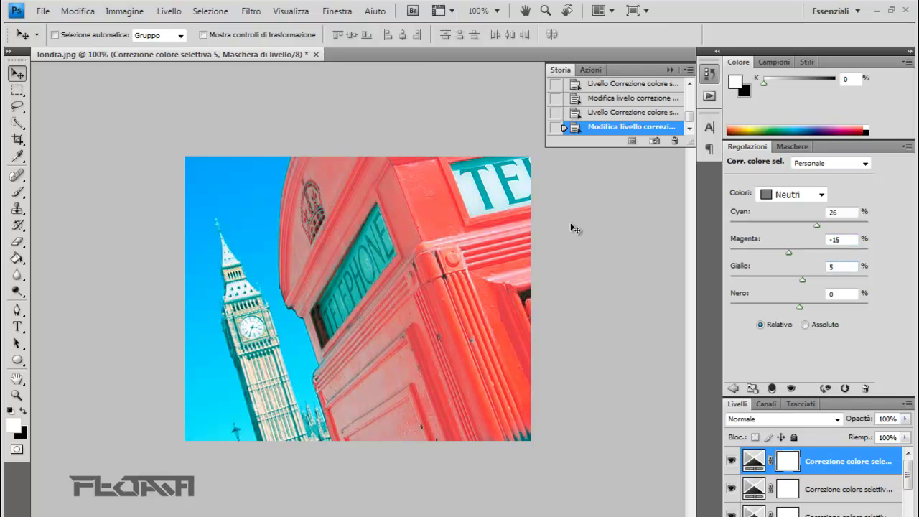
click(171, 12)
mouse_move(218, 136)
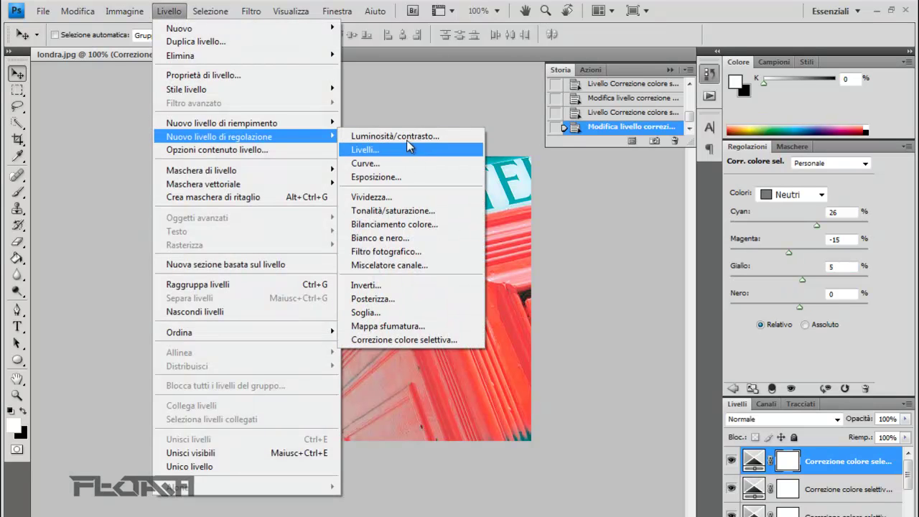
Step: Add a Luminosità/contrasto adjustment layer with Luminosità 4 and Contrasto 12
click(408, 135)
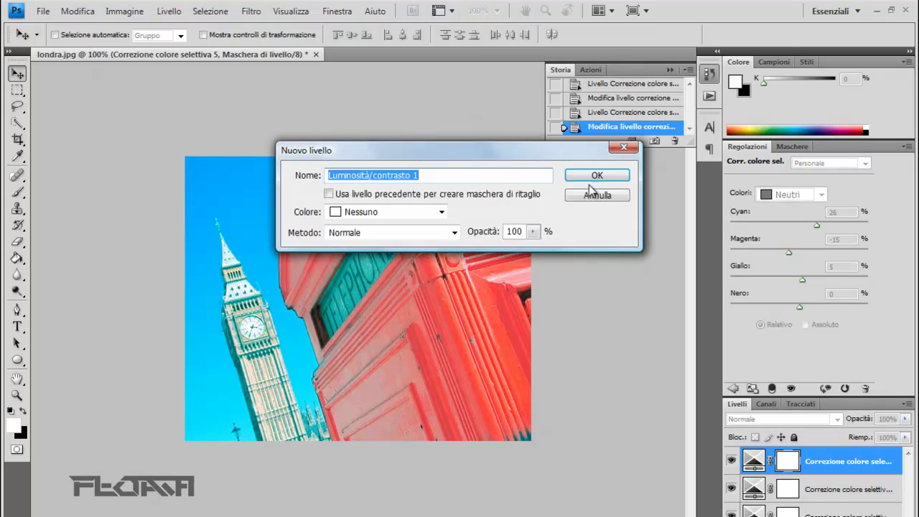
click(589, 174)
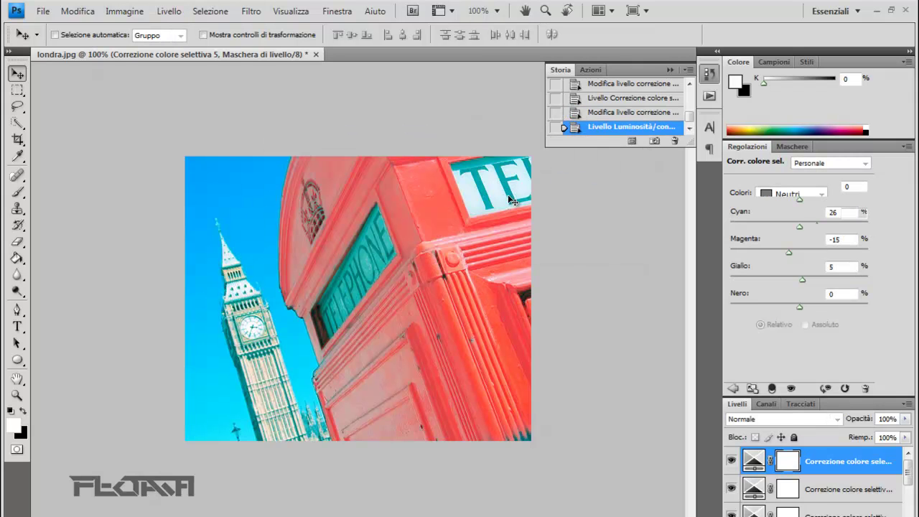
click(847, 187)
text(4)
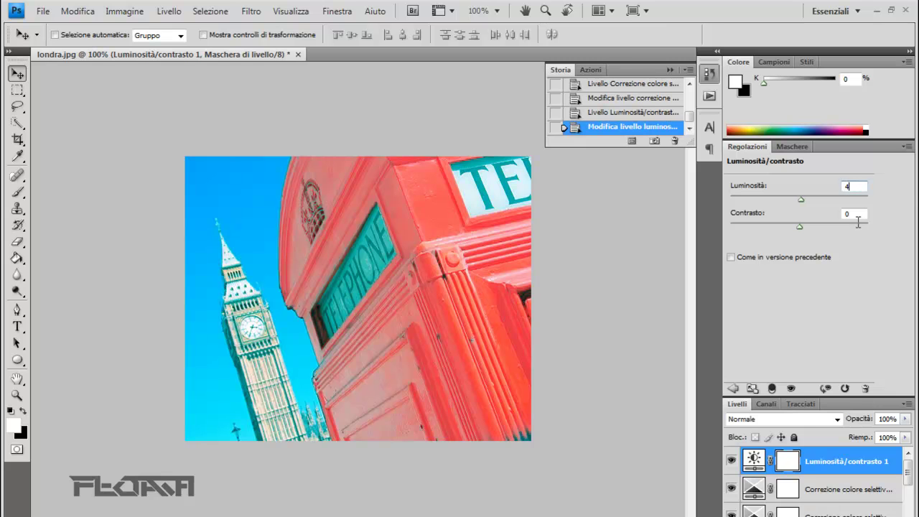
double_click(854, 214)
text(12)
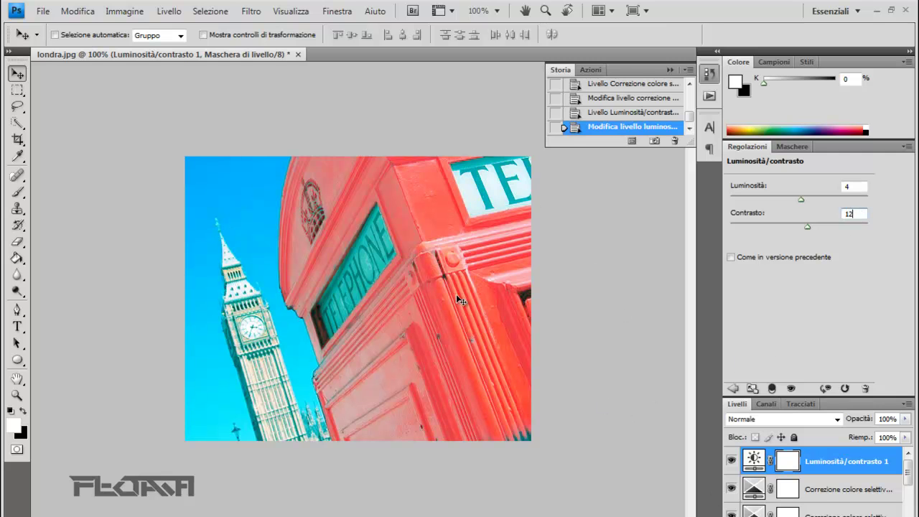
drag(689, 122, 688, 127)
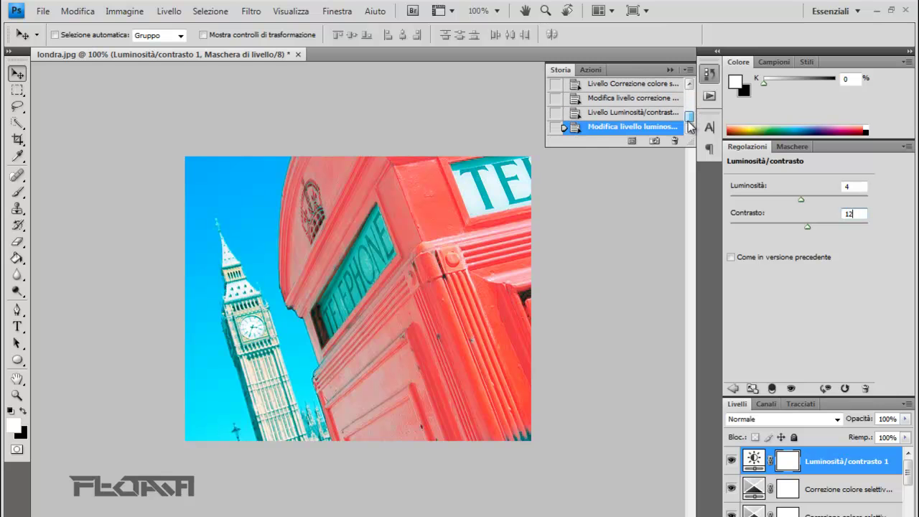